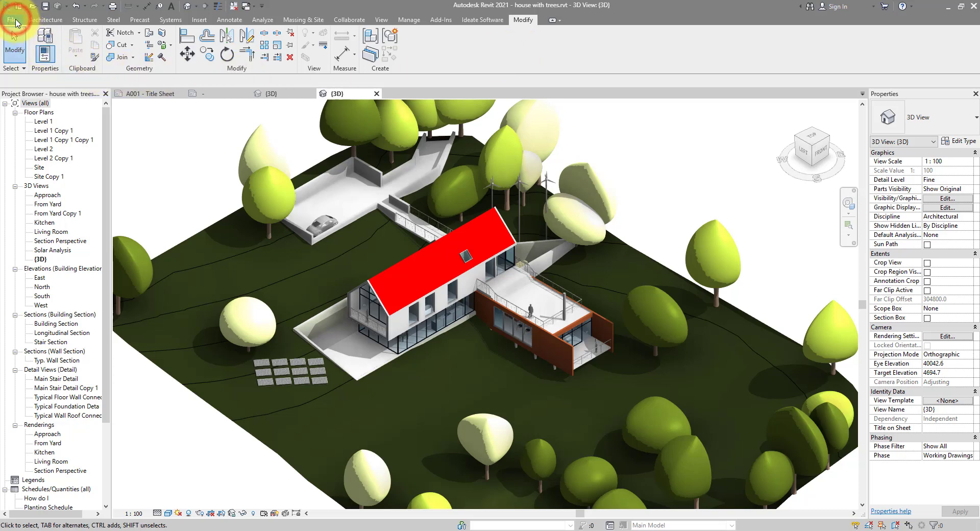
Show Revit's File menu and scroll through the Recent Documents list of project and family files.
{"action": "left_click", "coordinate": [16, 22]}
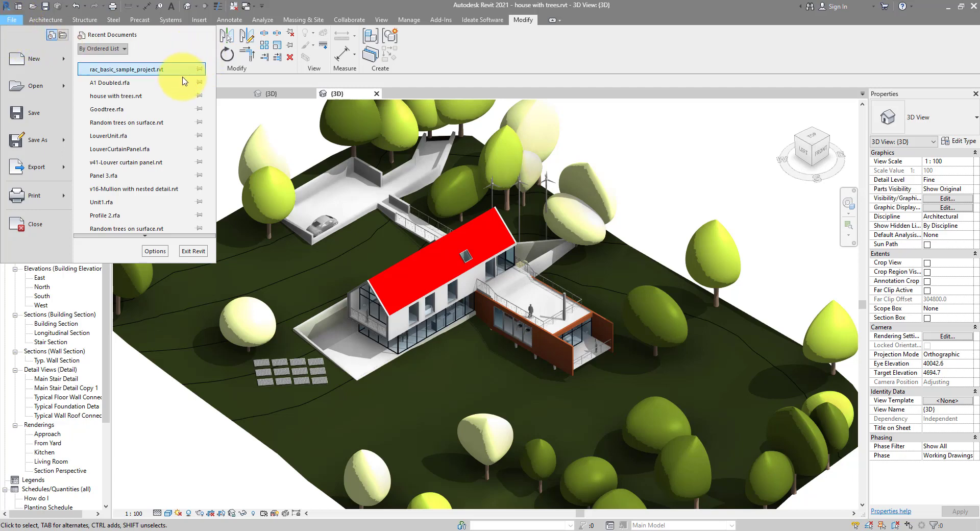
{"action": "scroll", "coordinate": [159, 117], "scroll_direction": "down", "scroll_amount": 1}
{"action": "scroll", "coordinate": [161, 70], "scroll_direction": "up", "scroll_amount": 1}
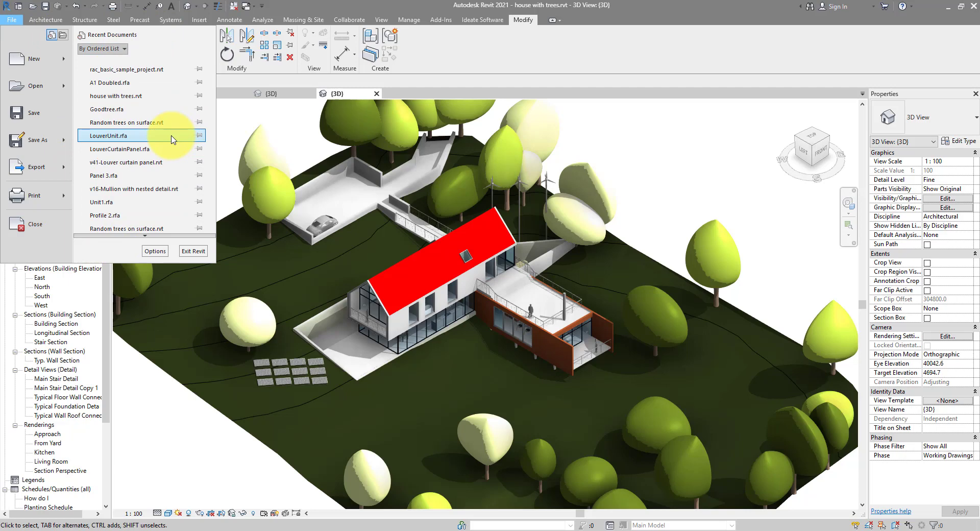
Close Revit's File menu and open the C:\Users folder in File Explorer.
{"action": "left_click", "coordinate": [243, 113]}
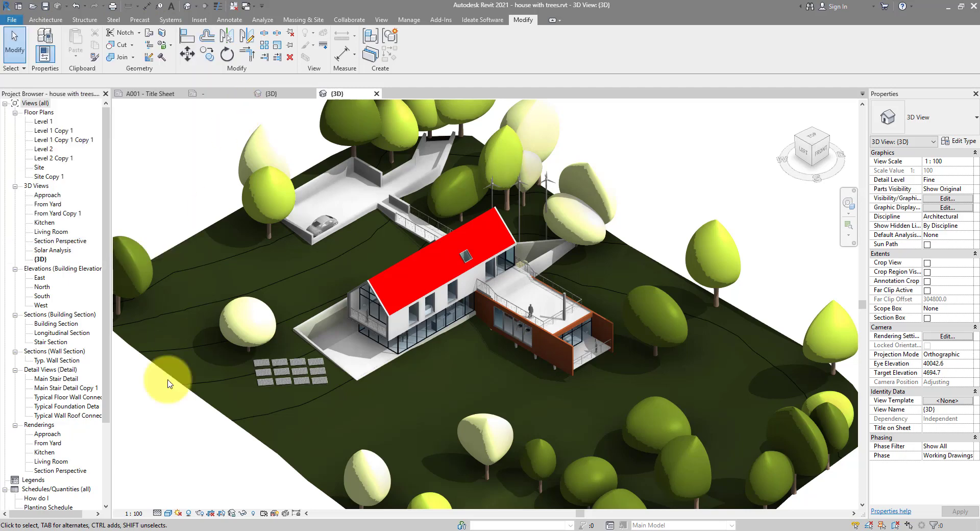
{"action": "left_click", "coordinate": [46, 530]}
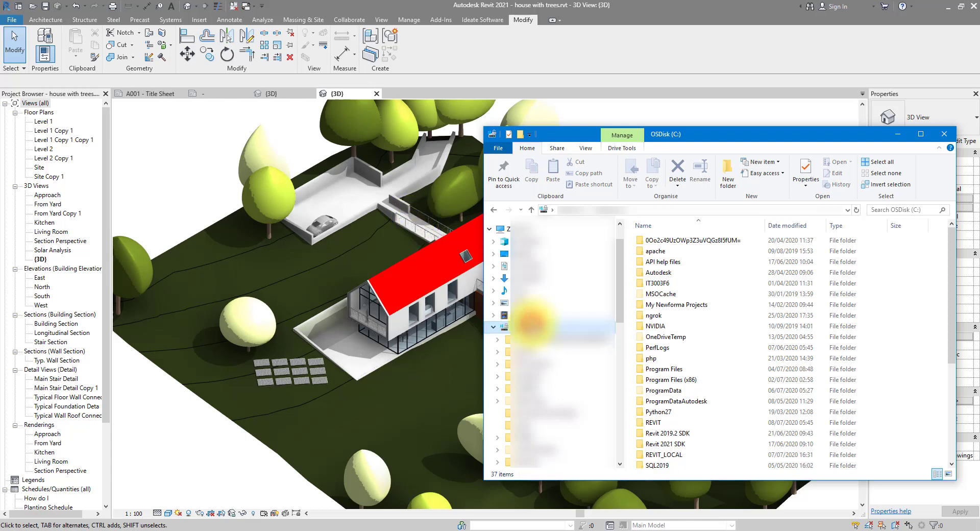
{"action": "scroll", "coordinate": [634, 371], "scroll_direction": "down", "scroll_amount": 5}
{"action": "left_click", "coordinate": [652, 345]}
{"action": "double_click", "coordinate": [652, 345]}
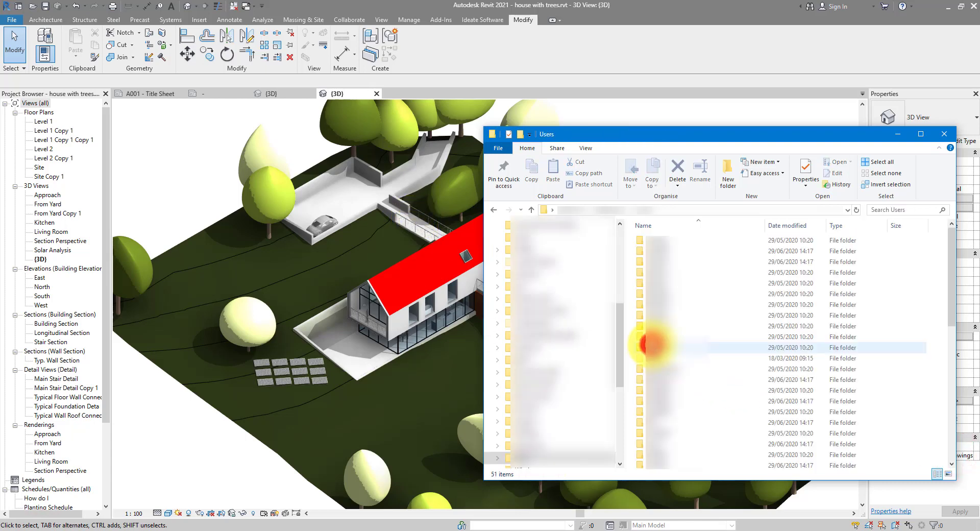
Open your own user profile folder and select AppData.
{"action": "left_click", "coordinate": [953, 456]}
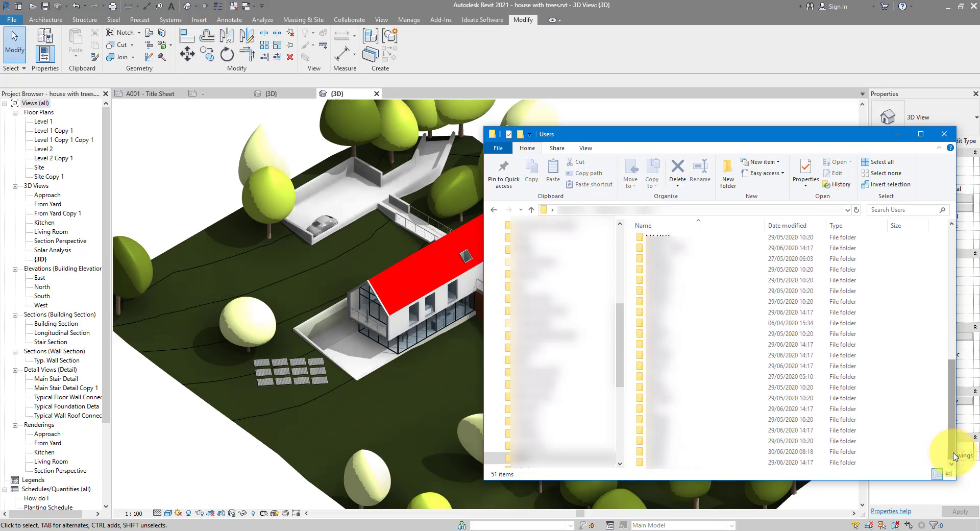
{"action": "double_click", "coordinate": [665, 451]}
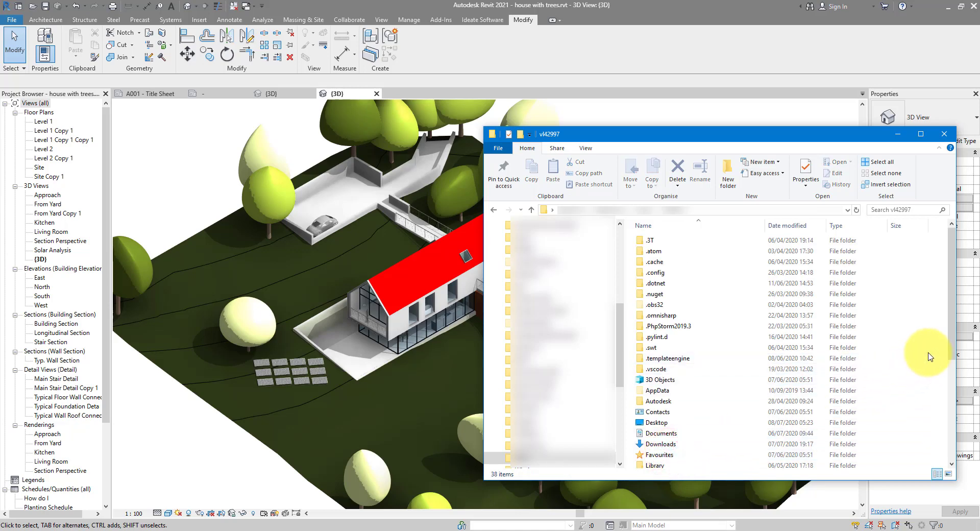
{"action": "left_click", "coordinate": [658, 393]}
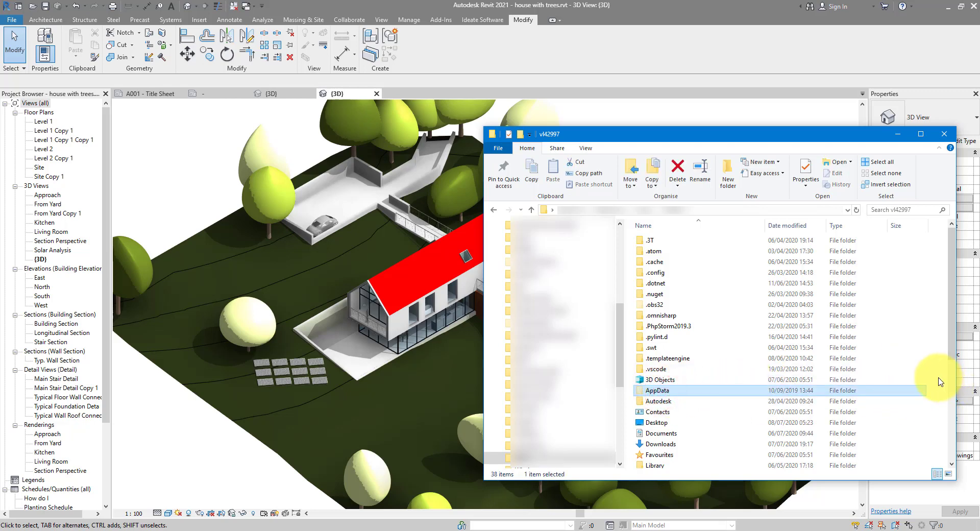
In Folder Options' View settings, choose 'Show hidden files, folders and drives'.
{"action": "left_click", "coordinate": [504, 150]}
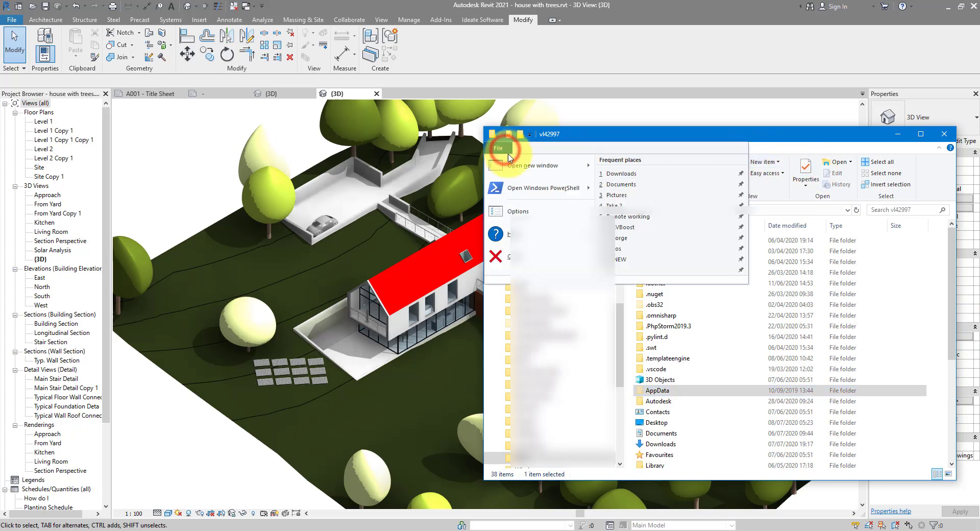
{"action": "left_click", "coordinate": [530, 211]}
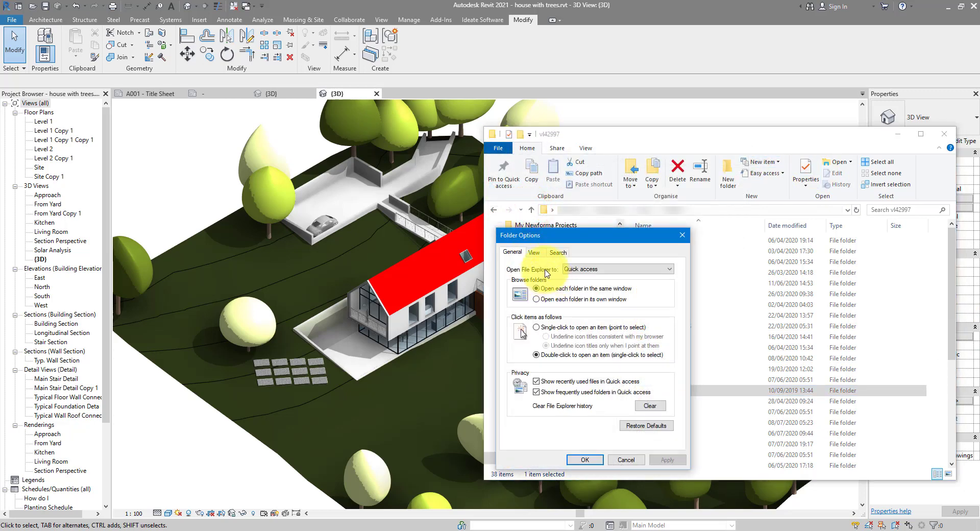
{"action": "left_click", "coordinate": [534, 253]}
{"action": "left_click", "coordinate": [564, 395]}
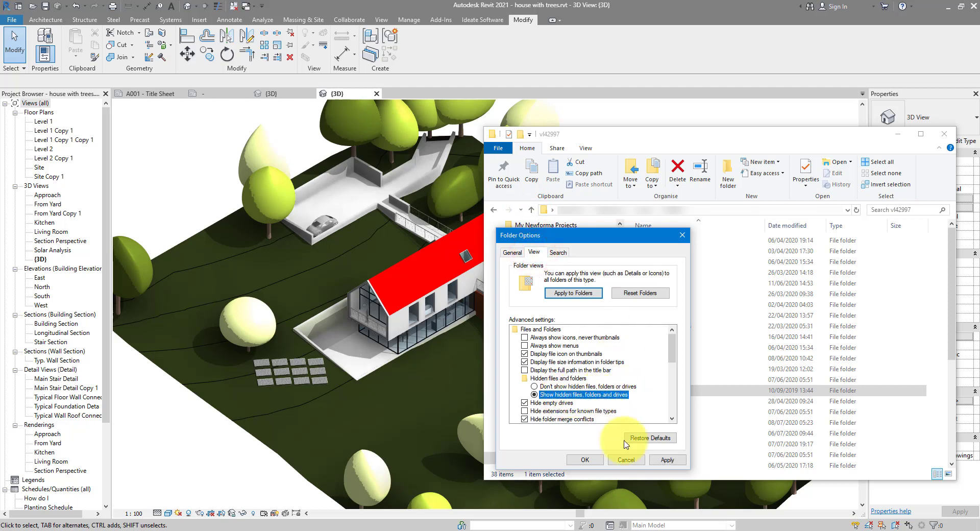
Apply the setting, drill into AppData\Roaming\Autodesk\Revit\Autodesk Revit 2021, and select Revit.ini.
{"action": "left_click", "coordinate": [581, 460]}
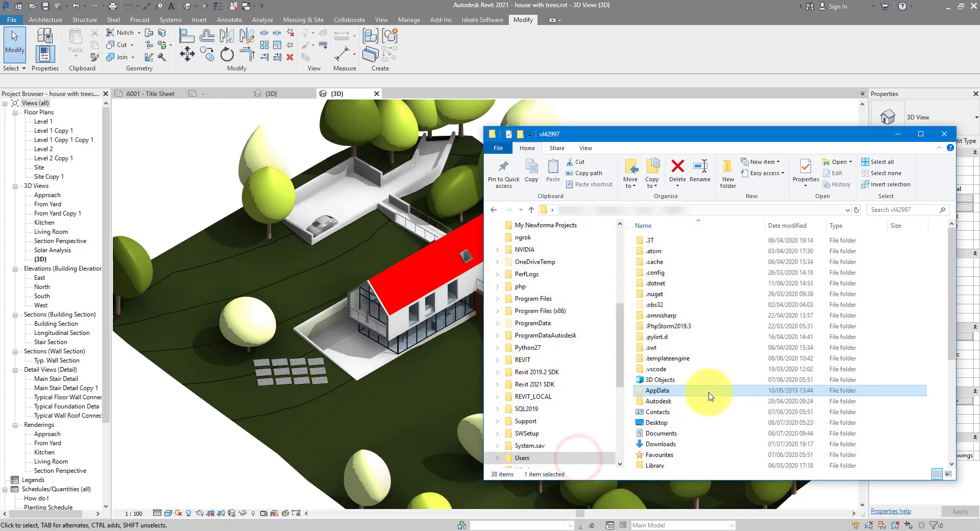
{"action": "double_click", "coordinate": [678, 392]}
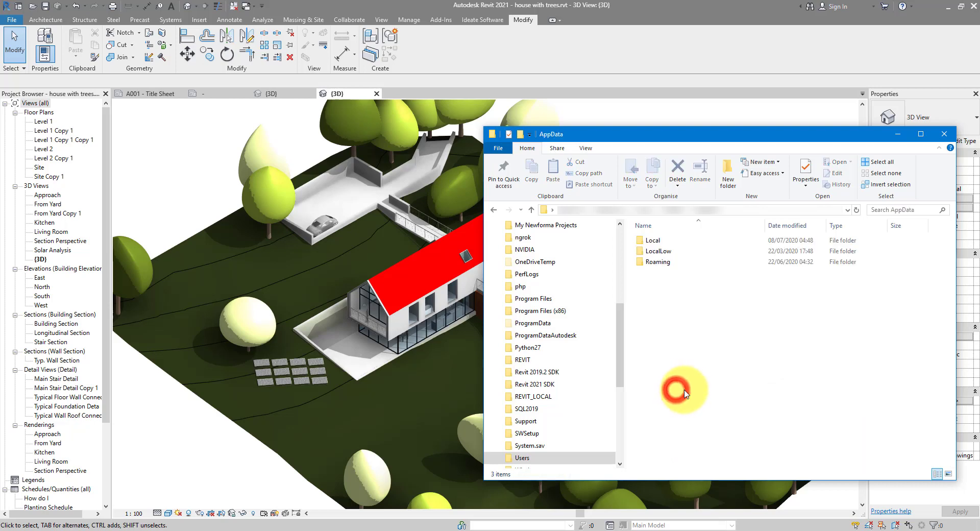
{"action": "double_click", "coordinate": [680, 265]}
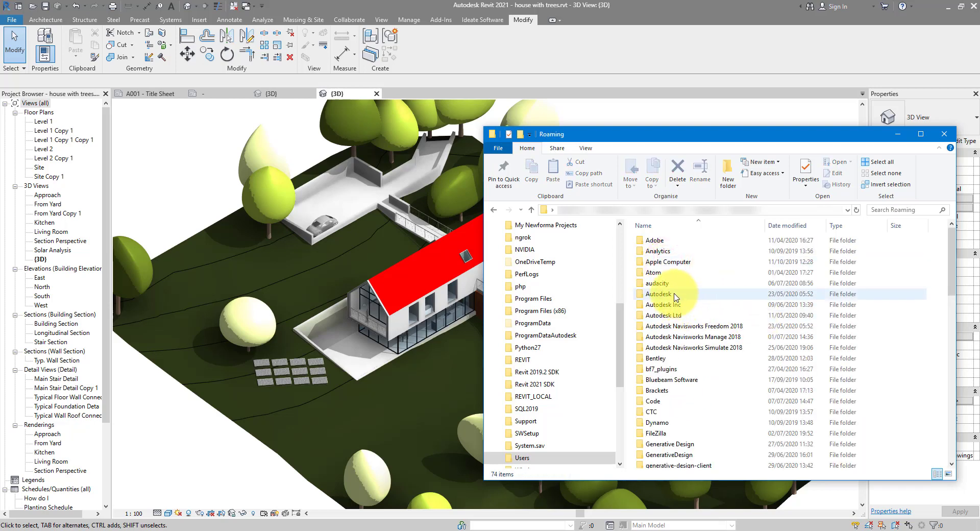
{"action": "double_click", "coordinate": [675, 294]}
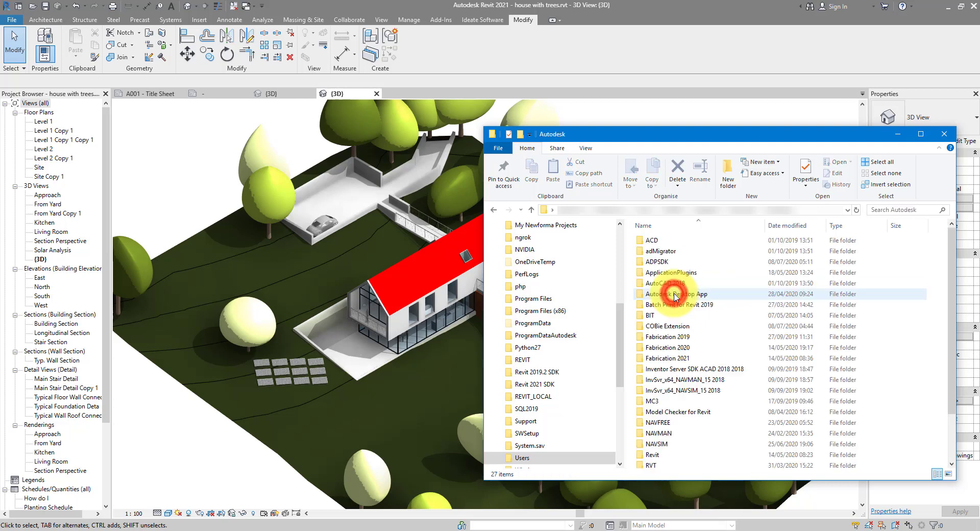
{"action": "double_click", "coordinate": [654, 454]}
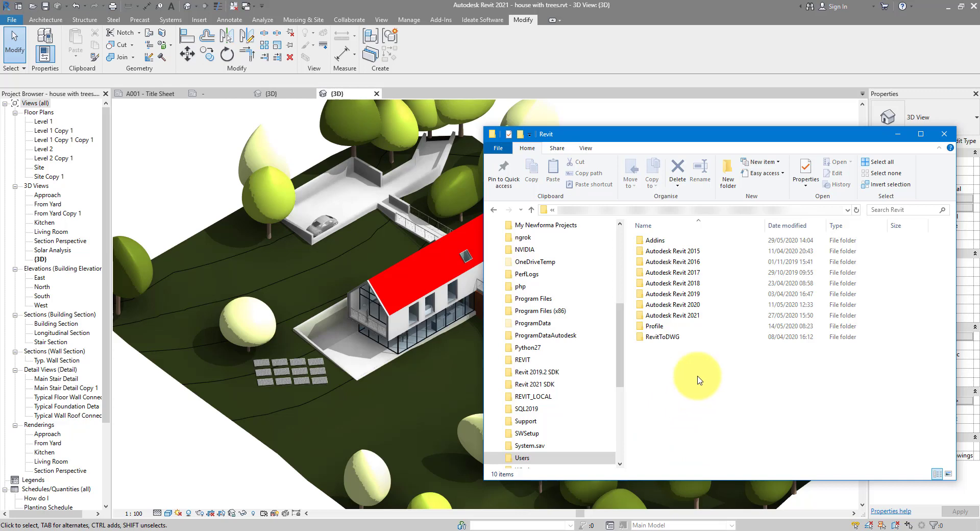
{"action": "double_click", "coordinate": [699, 315]}
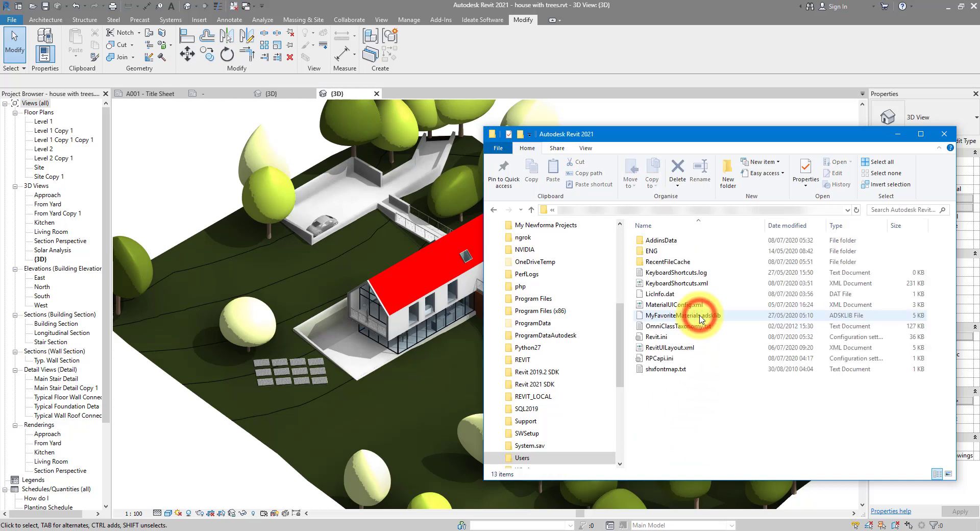
{"action": "left_click", "coordinate": [669, 336]}
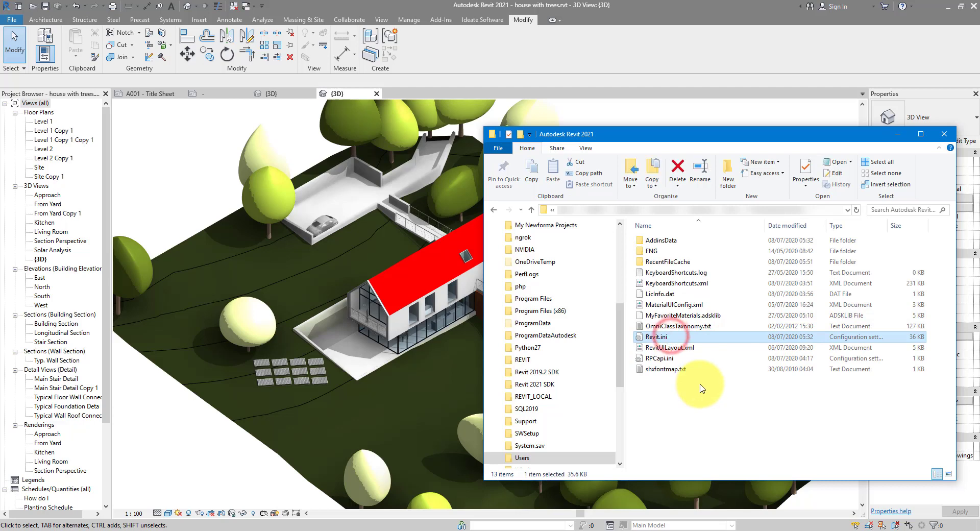
Open Revit.ini with Notepad and stretch the window to full screen height.
{"action": "right_click", "coordinate": [705, 339]}
{"action": "left_click", "coordinate": [734, 347]}
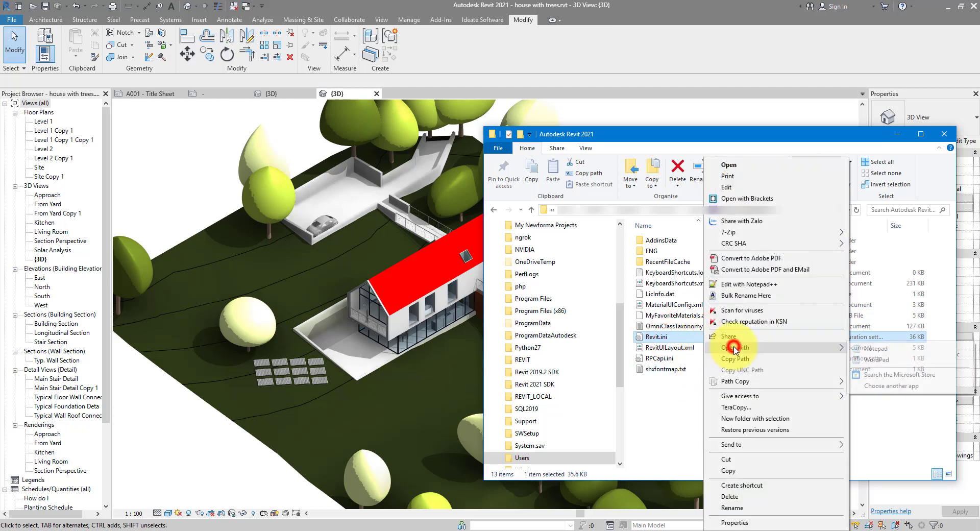
{"action": "left_click", "coordinate": [865, 348]}
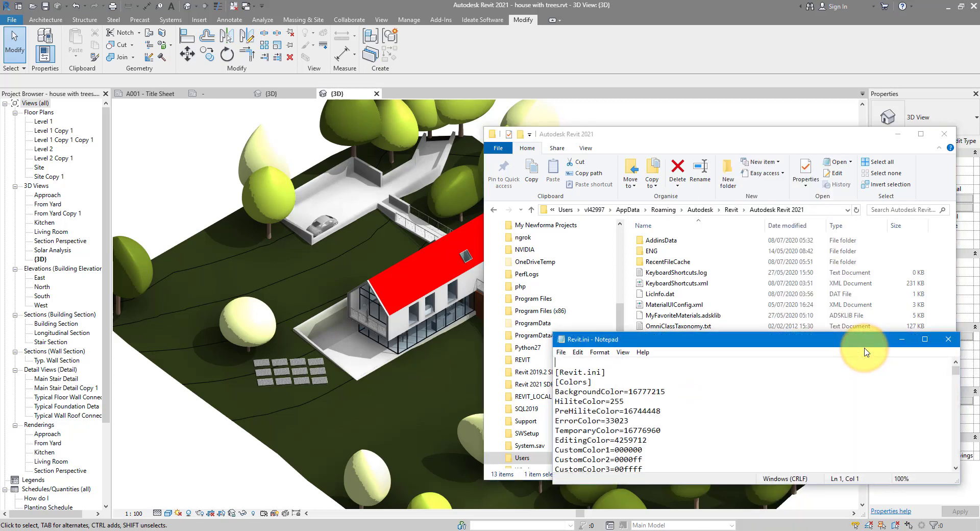
{"action": "double_click", "coordinate": [769, 335]}
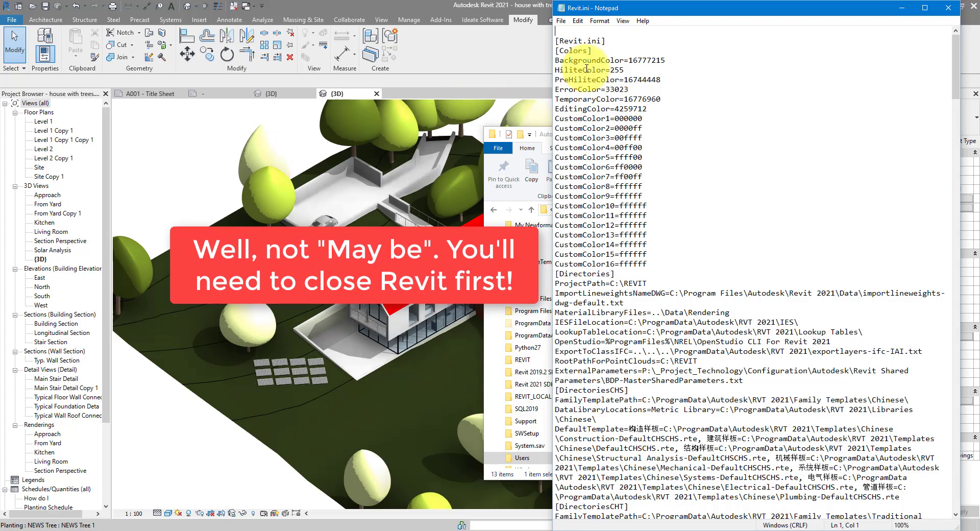
Search Revit.ini for 'rec' until the [Recent File List] heading is found, then dismiss the search box.
{"action": "left_click_drag", "start_coordinate": [957, 66], "coordinate": [954, 36]}
{"action": "left_click", "coordinate": [659, 42]}
{"action": "key", "text": "ctrl+f"}
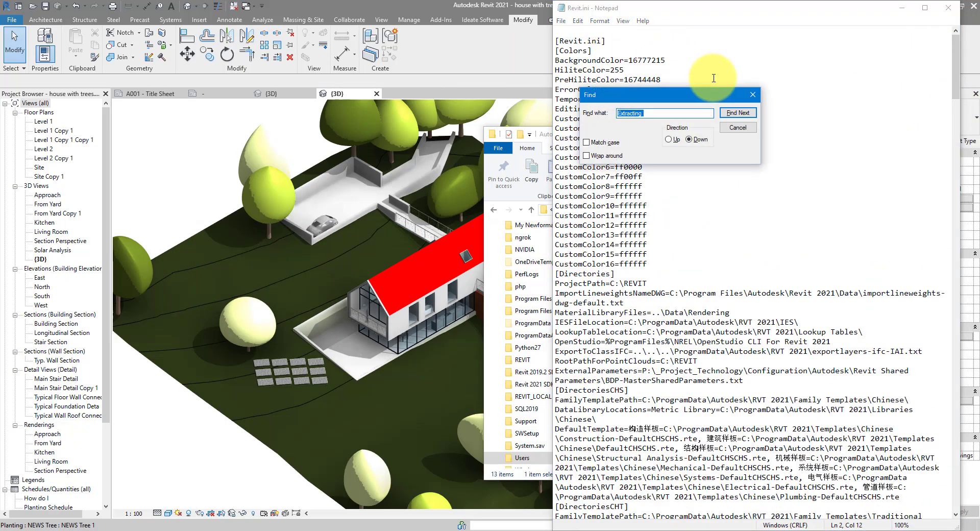
{"action": "type", "text": "recent"}
{"action": "key", "text": "Return"}
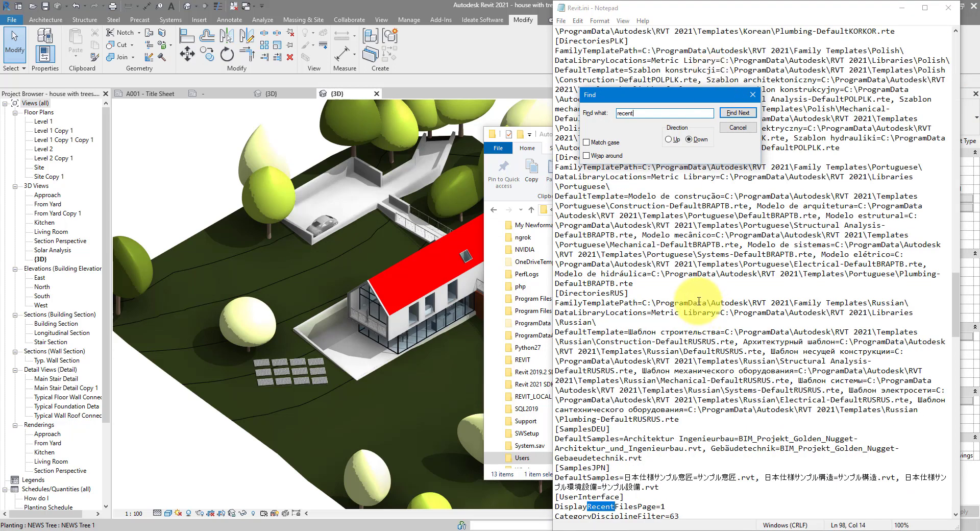
{"action": "key", "text": "Return"}
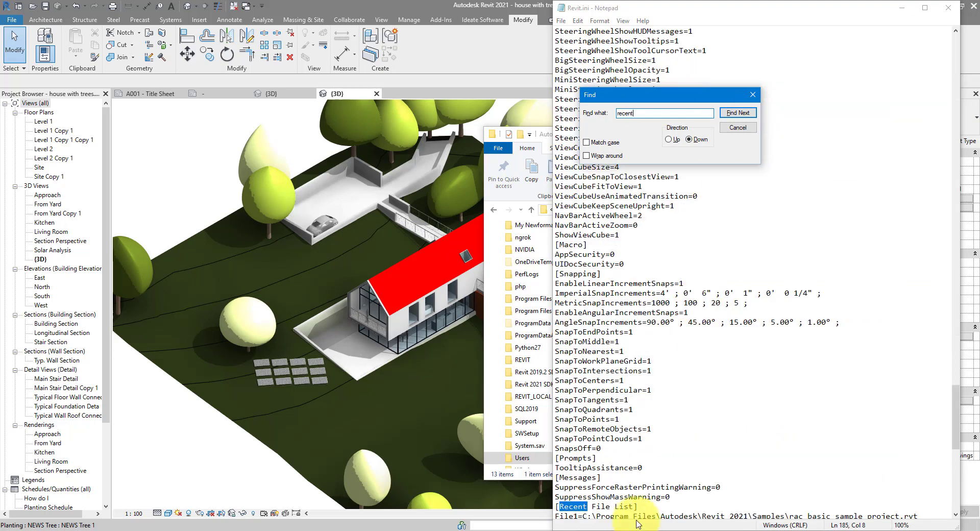
{"action": "left_click_drag", "start_coordinate": [637, 506], "coordinate": [565, 506]}
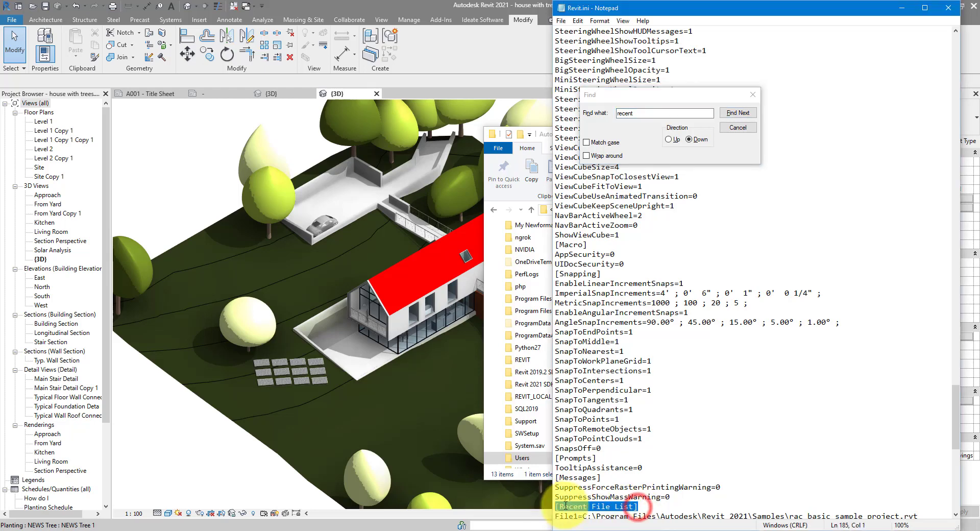
{"action": "left_click", "coordinate": [740, 127]}
{"action": "scroll", "coordinate": [744, 128], "scroll_direction": "down", "scroll_amount": 4}
Delete the File2 to File23 entries, leaving only File1 under [Recent File List].
{"action": "scroll", "coordinate": [700, 287], "scroll_direction": "down", "scroll_amount": 8}
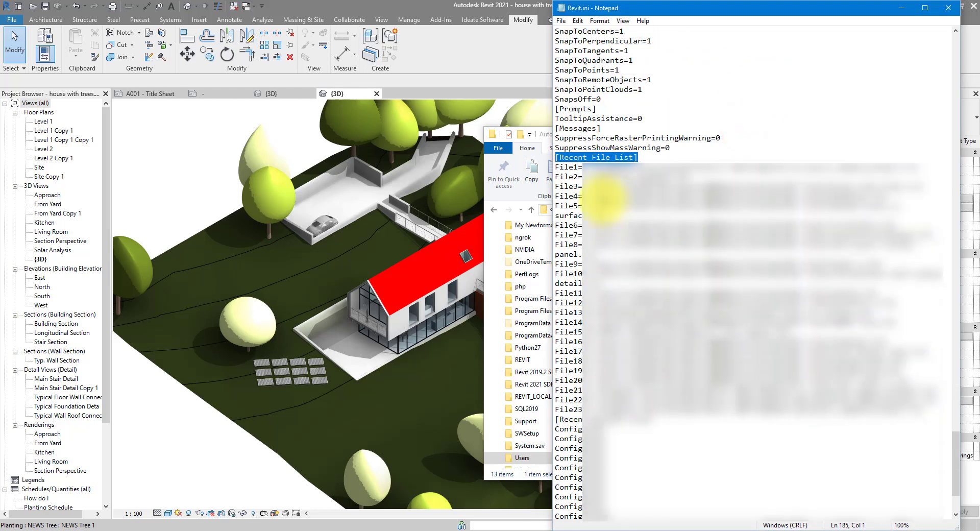
{"action": "scroll", "coordinate": [700, 287], "scroll_direction": "down", "scroll_amount": 3}
{"action": "left_click_drag", "start_coordinate": [555, 185], "coordinate": [337, 185]}
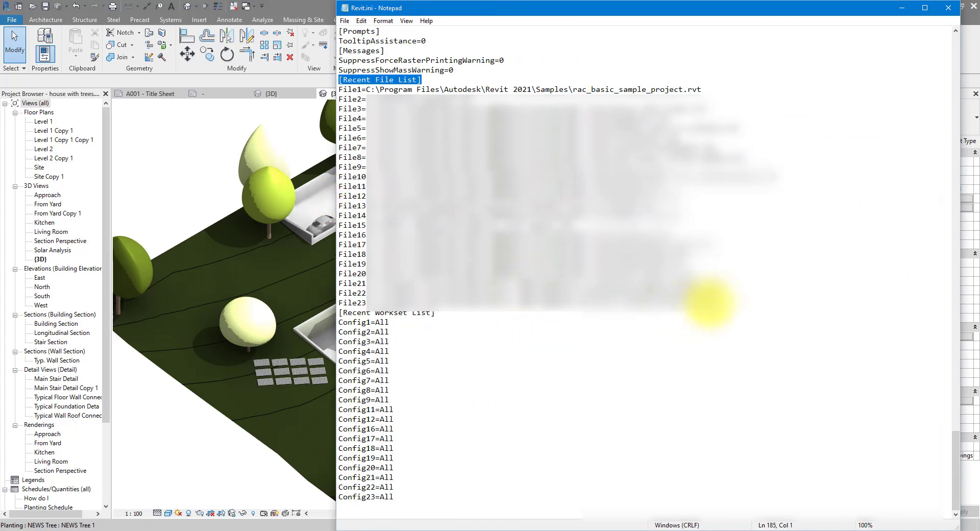
{"action": "left_click_drag", "start_coordinate": [710, 302], "coordinate": [299, 91]}
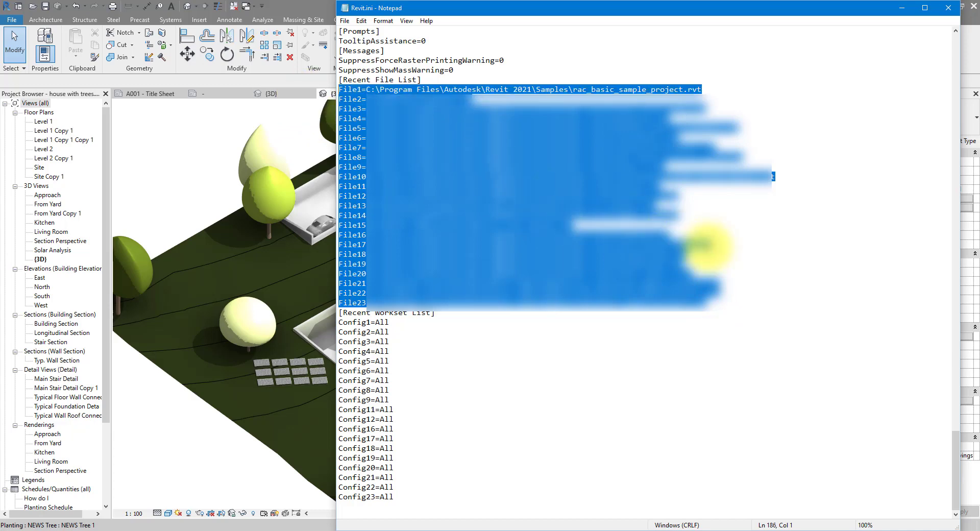
{"action": "left_click_drag", "start_coordinate": [710, 302], "coordinate": [340, 101]}
{"action": "key", "text": "BackSpace"}
{"action": "key", "text": "BackSpace"}
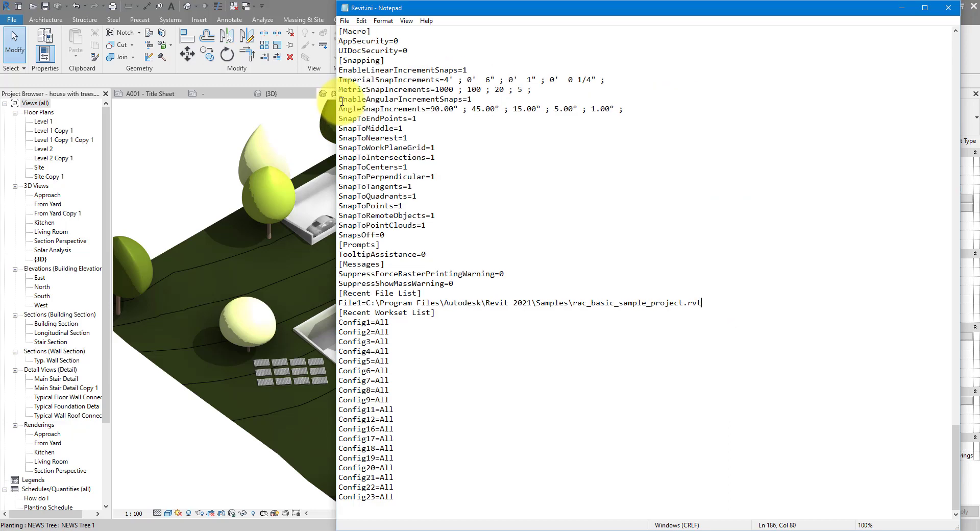
Save the edited Revit.ini, close Notepad and bring Revit back to the front.
{"action": "left_click", "coordinate": [344, 21]}
{"action": "left_click", "coordinate": [366, 60]}
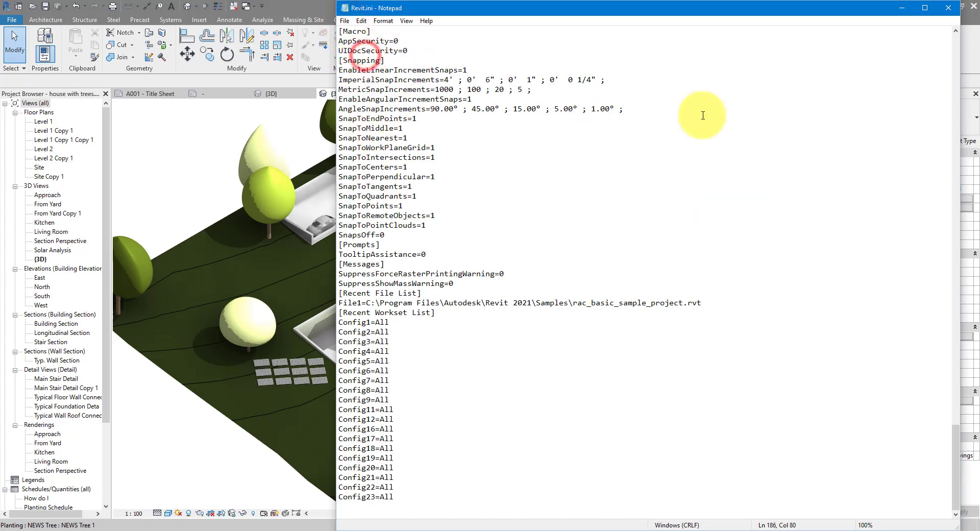
{"action": "left_click", "coordinate": [949, 10]}
{"action": "left_click", "coordinate": [875, 55]}
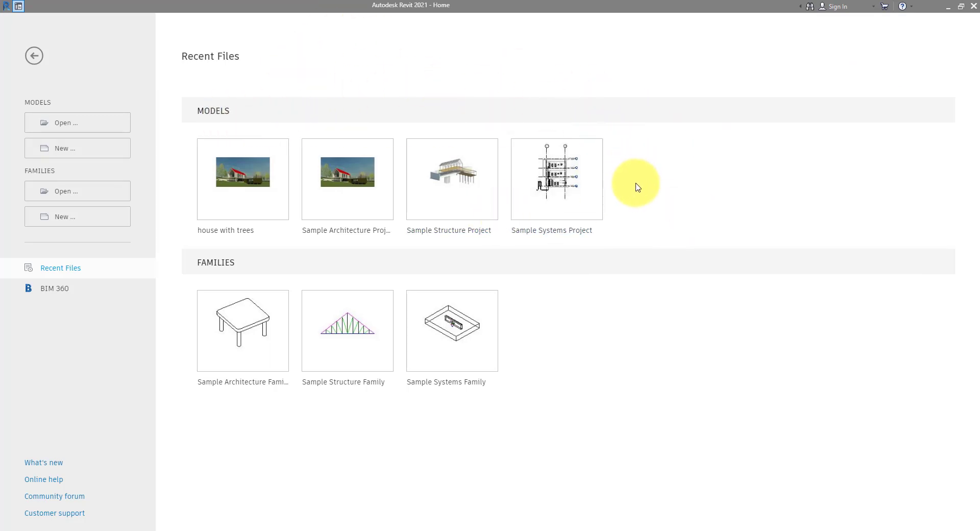
Use the Back arrow to leave Revit's Home screen for the main workspace.
{"action": "left_click", "coordinate": [35, 56]}
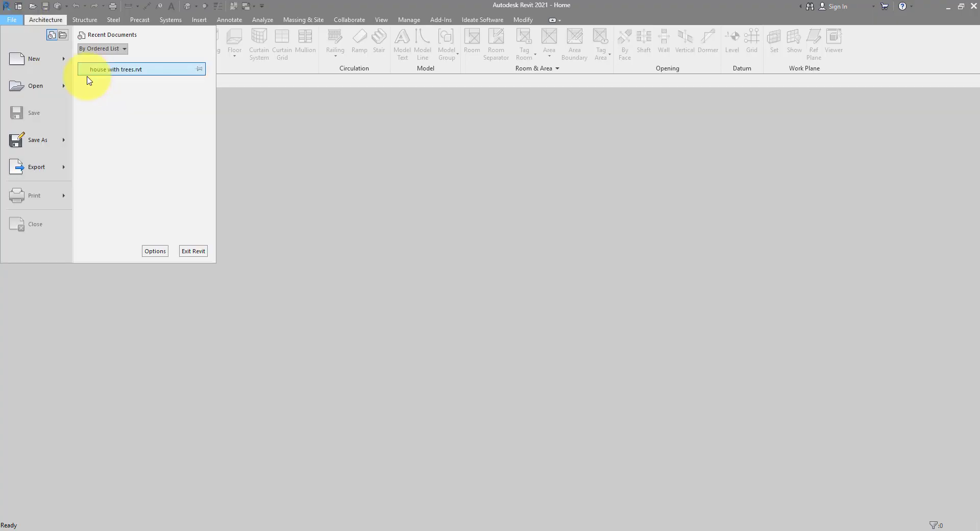